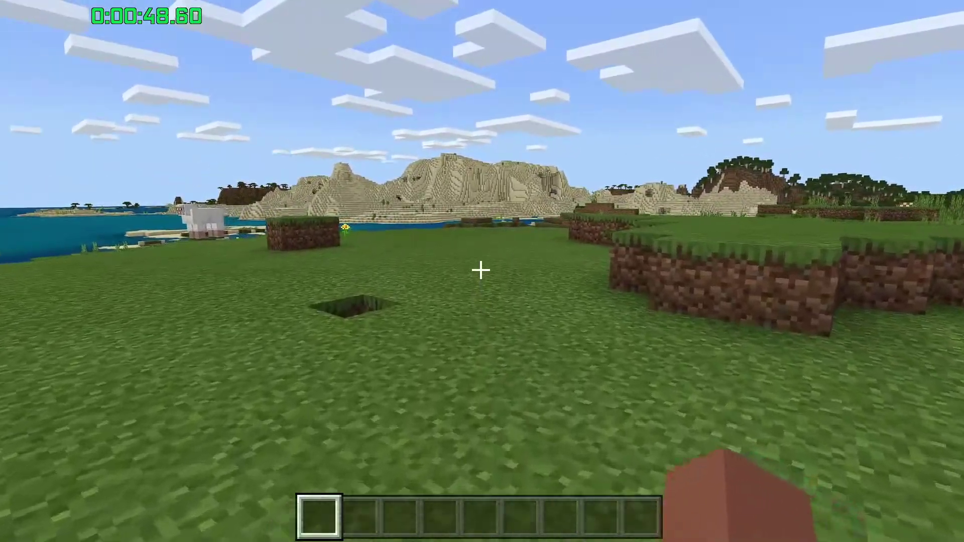
Step: Walk across the grassy Minecraft world, sneak briefly, then switch the game to windowed mode with F11
key(w)
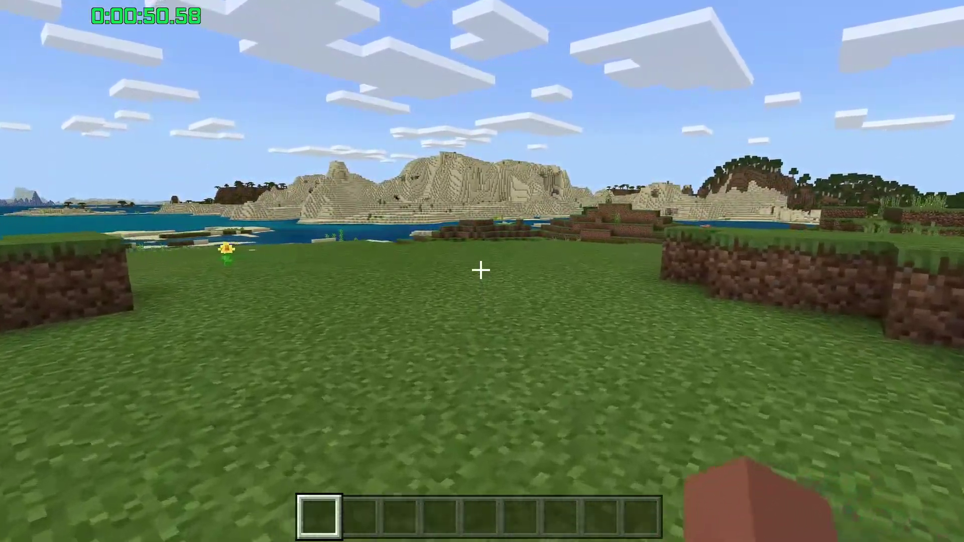
key(w)
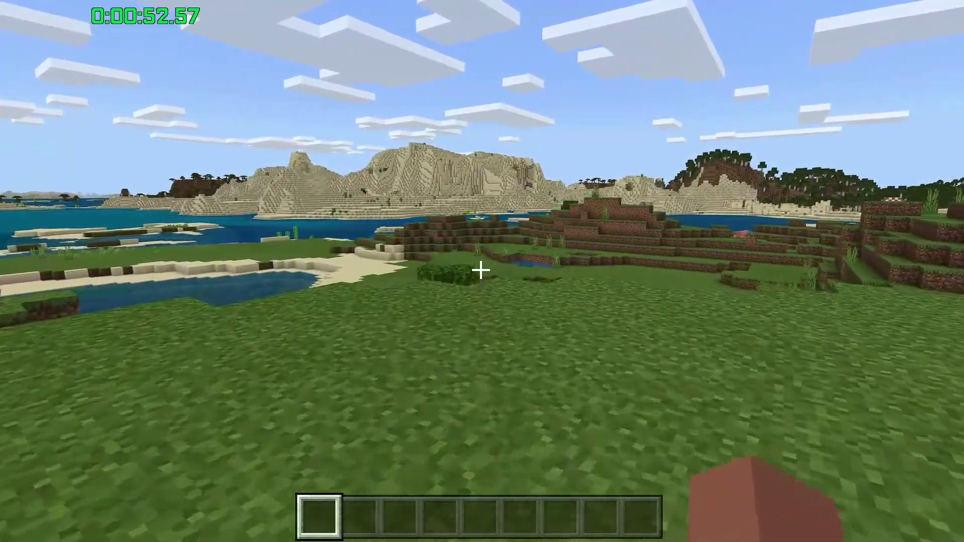
key(w)
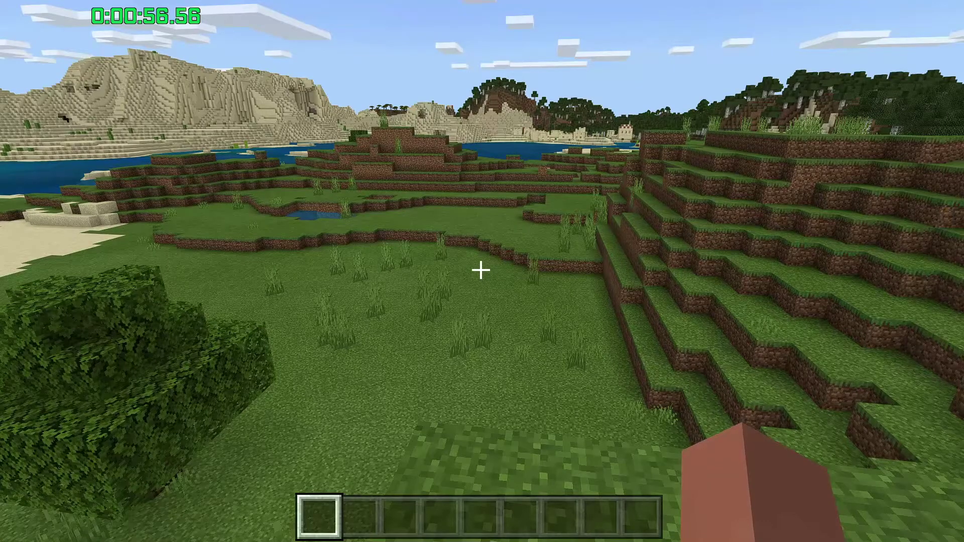
key(shift)
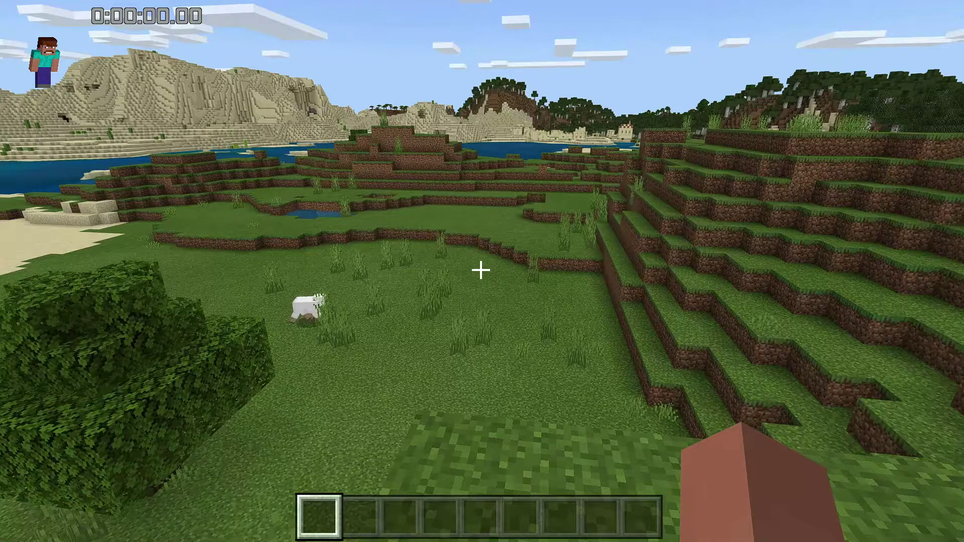
key(shift)
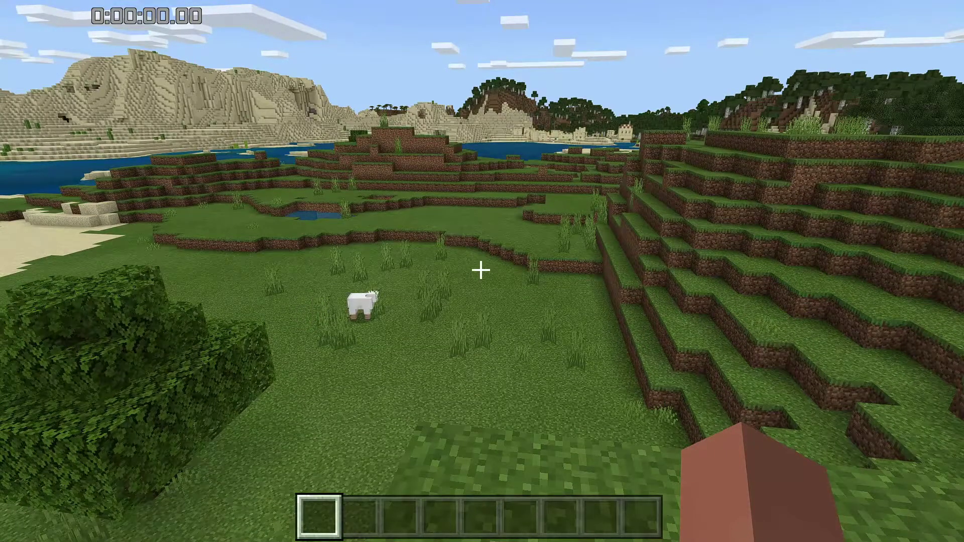
key(shift)
key(F11)
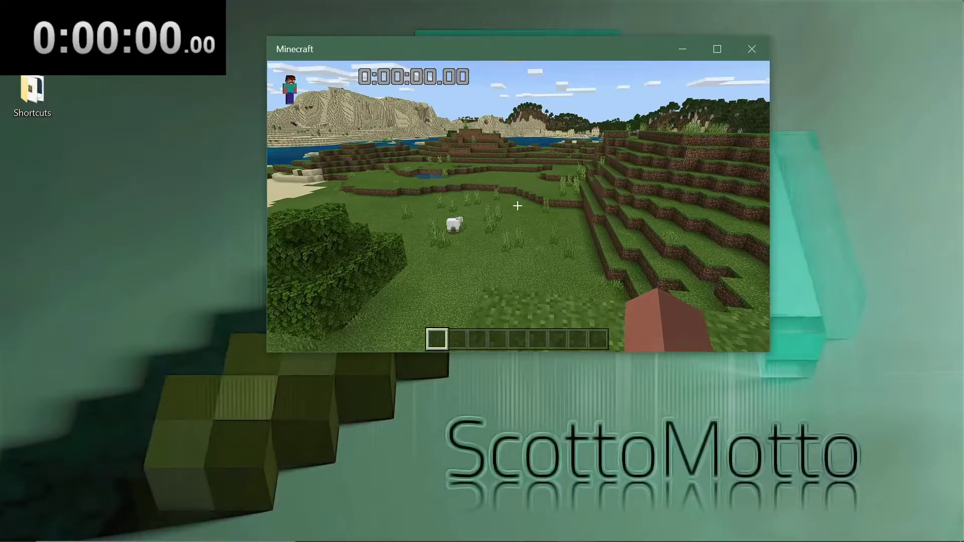
Step: Pause Minecraft, save and quit the world, and close the game window
key(Escape)
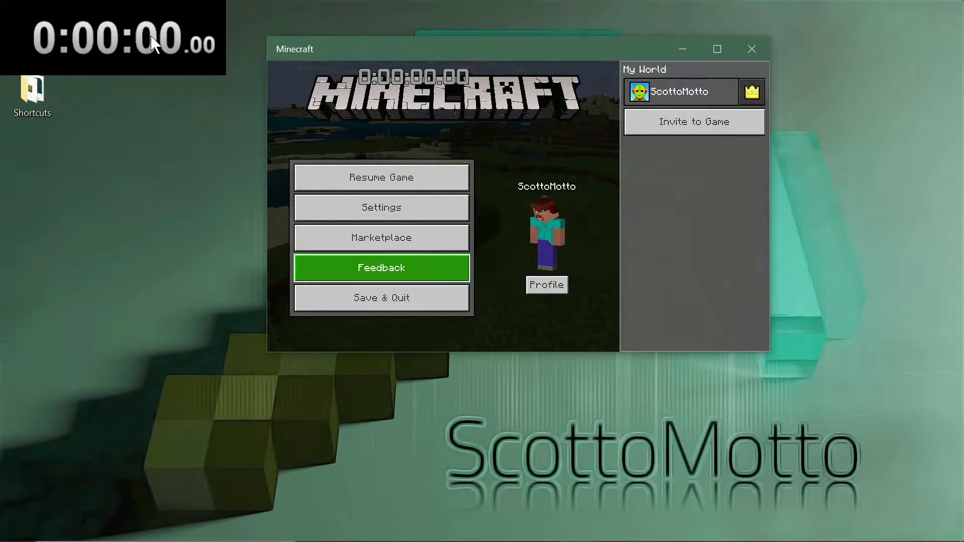
click(357, 310)
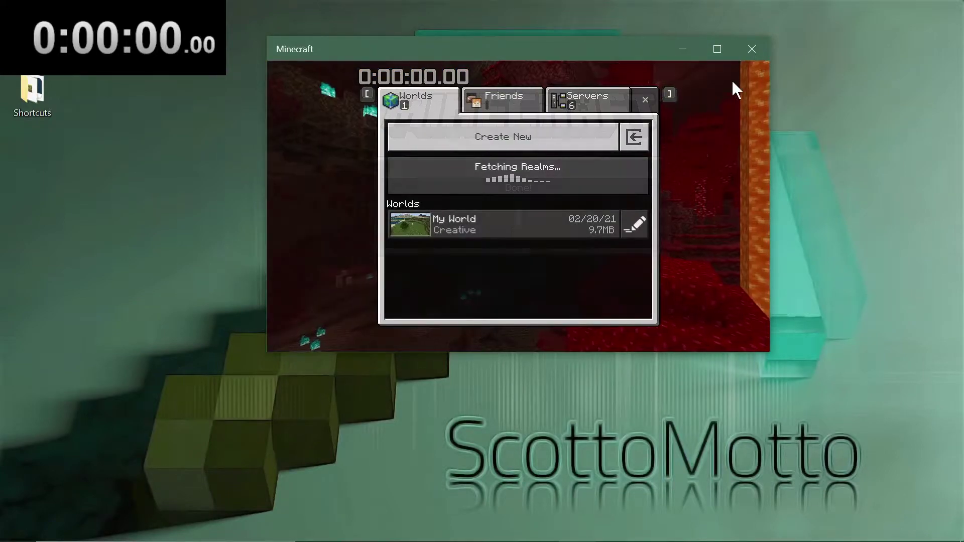
click(755, 53)
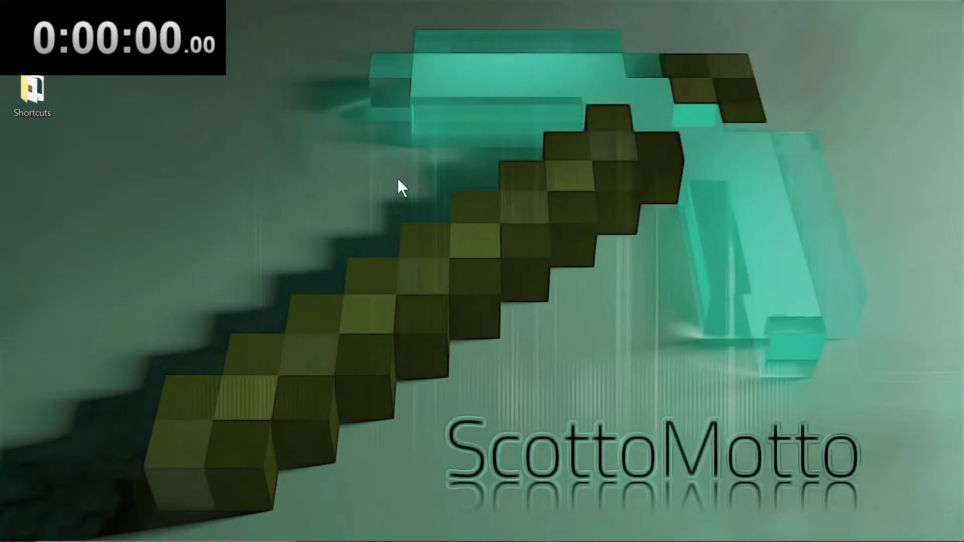
Step: Bring Chrome to the front on the LiveSplit website tab
key(alt+Tab)
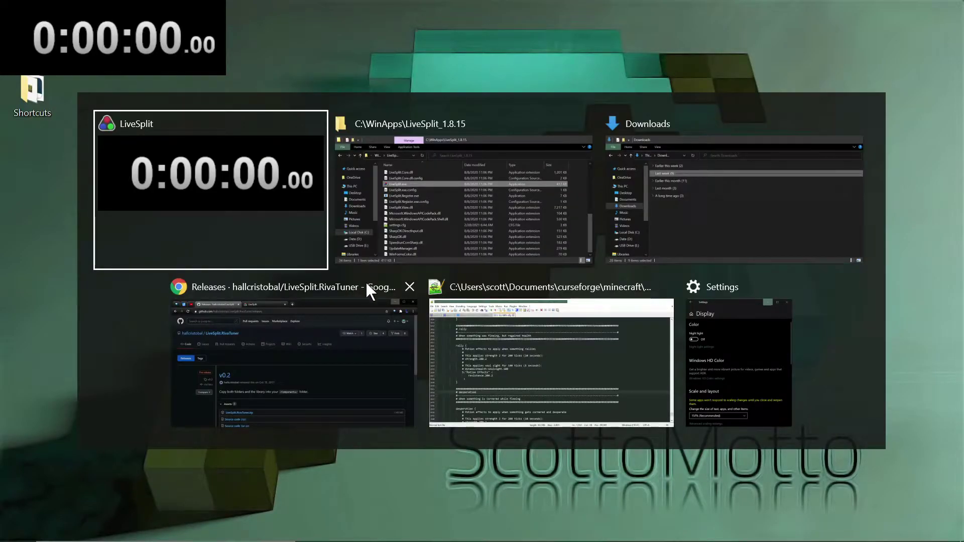
click(342, 344)
click(322, 38)
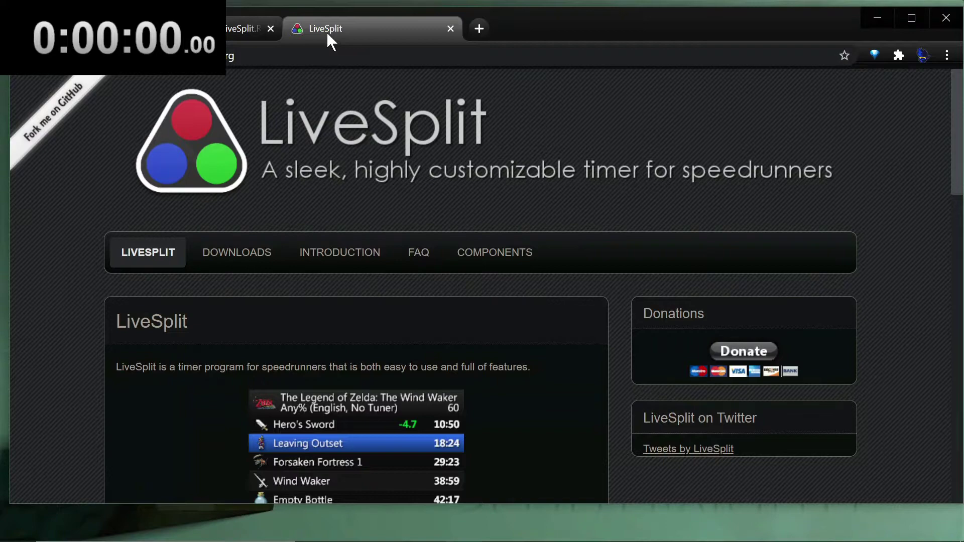
Step: Exit the LiveSplit timer from its context menu, saving the updated splits
right_click(165, 28)
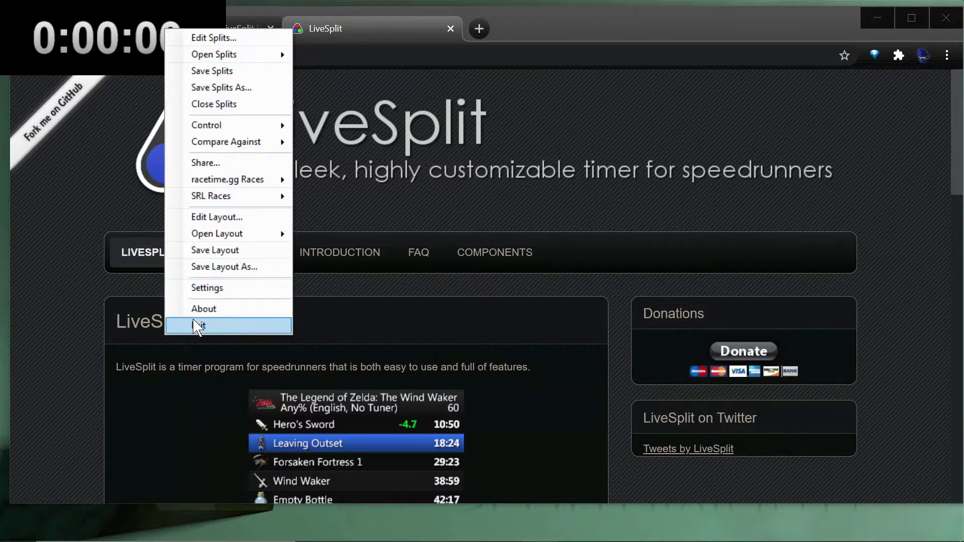
click(198, 326)
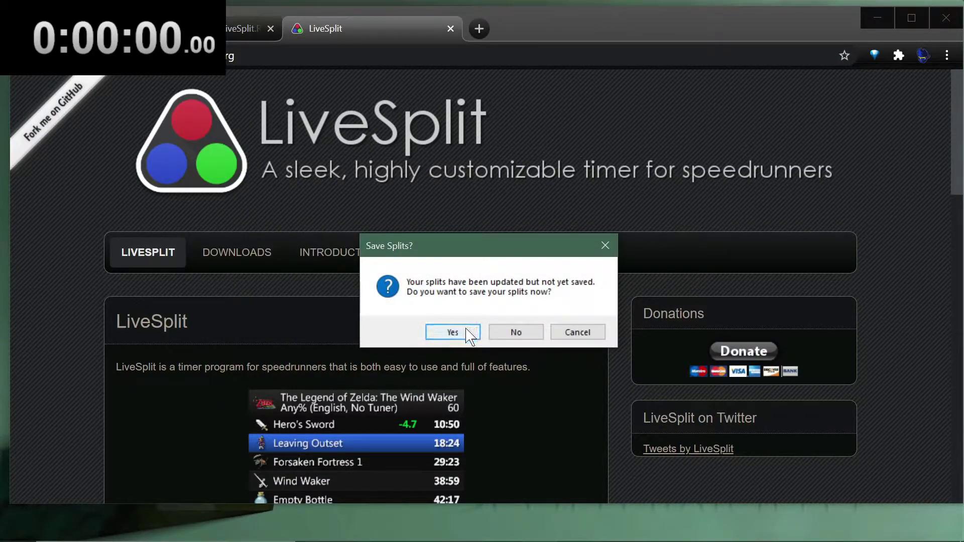
click(453, 332)
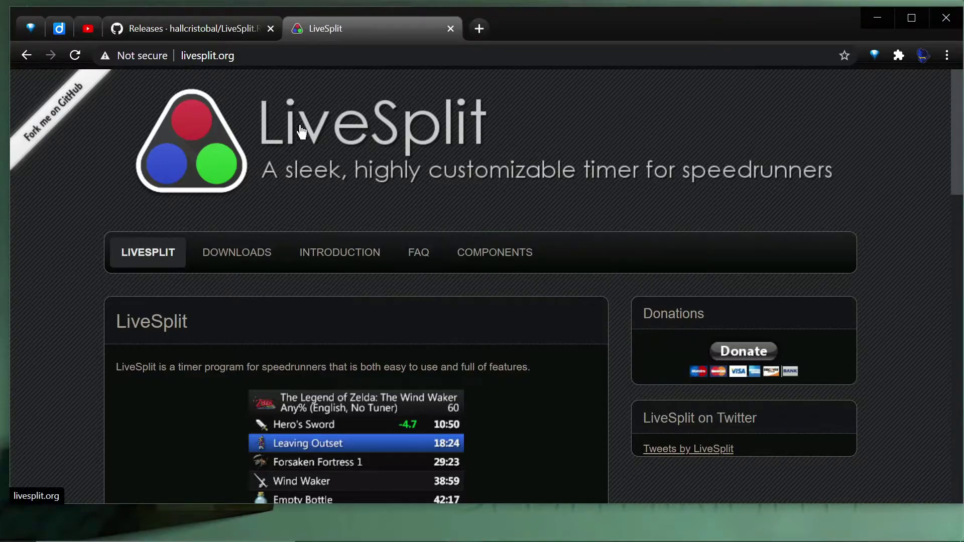
Step: Visit livesplit.org's Downloads page, then switch to the LiveSplit.RivaTuner v0.2 GitHub releases tab
click(257, 251)
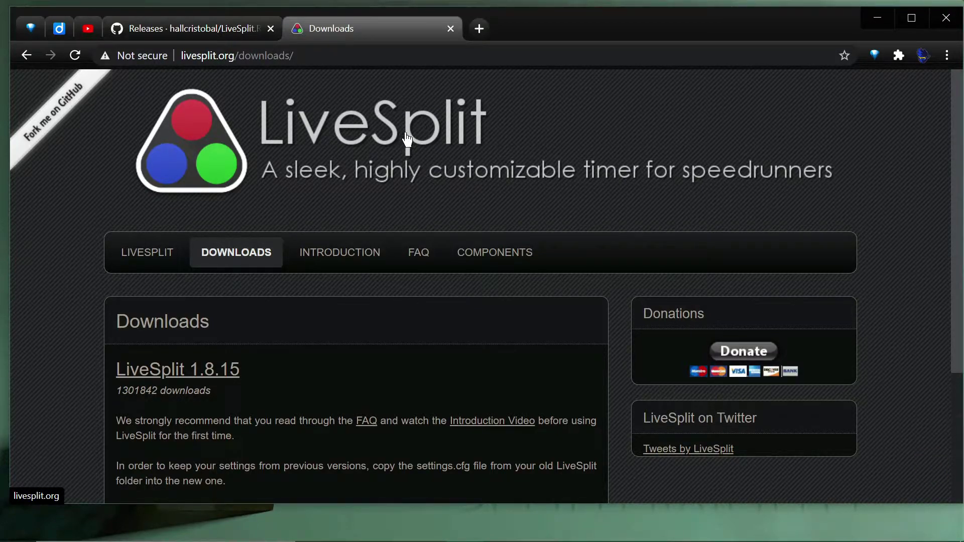
click(214, 29)
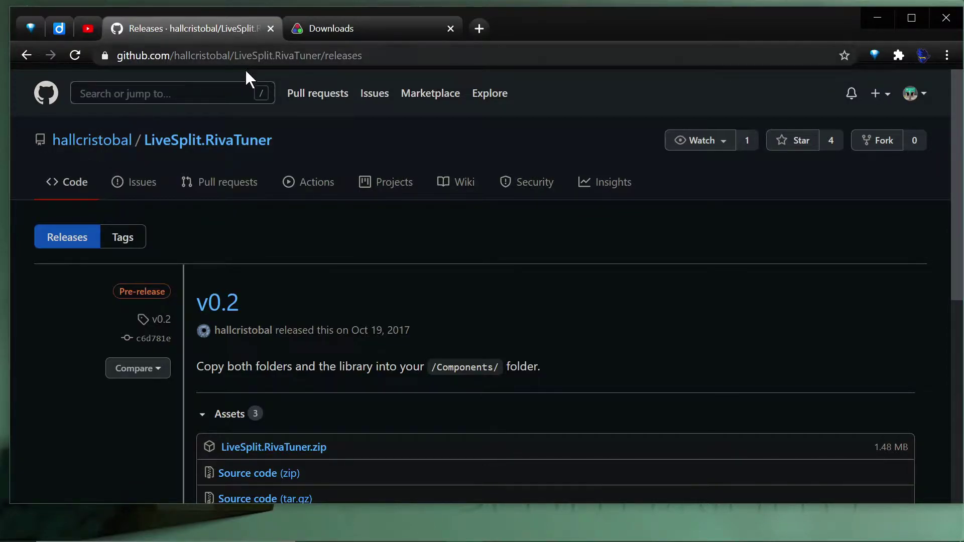
Step: Download LiveSplit.RivaTuner.zip from the v0.2 assets and keep it despite the safety warning
scroll(232, 220, down, 3)
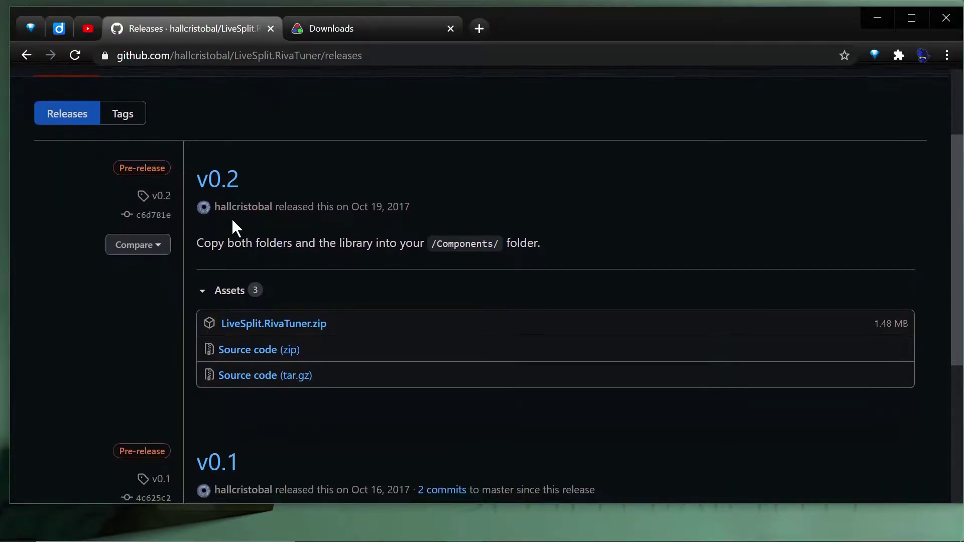
click(202, 280)
click(202, 279)
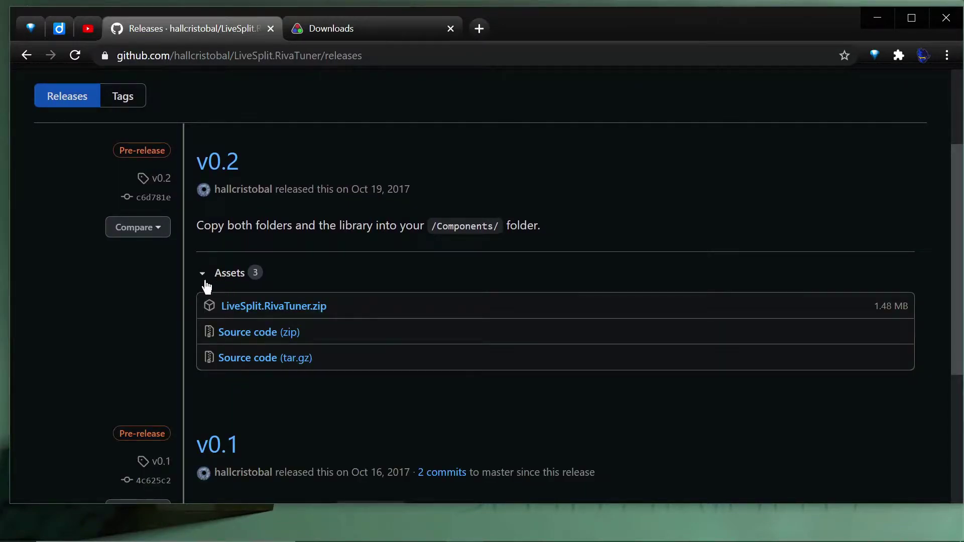
click(285, 307)
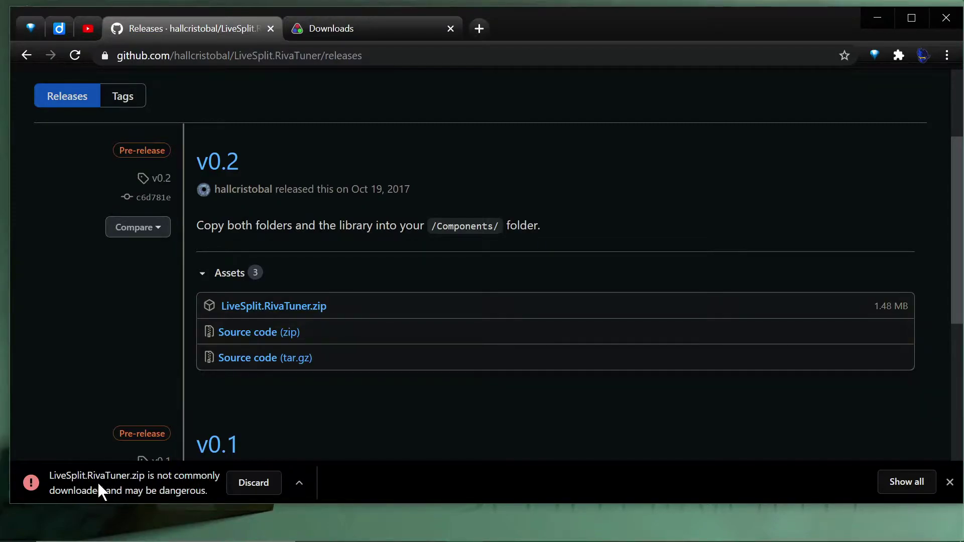
click(299, 483)
click(316, 435)
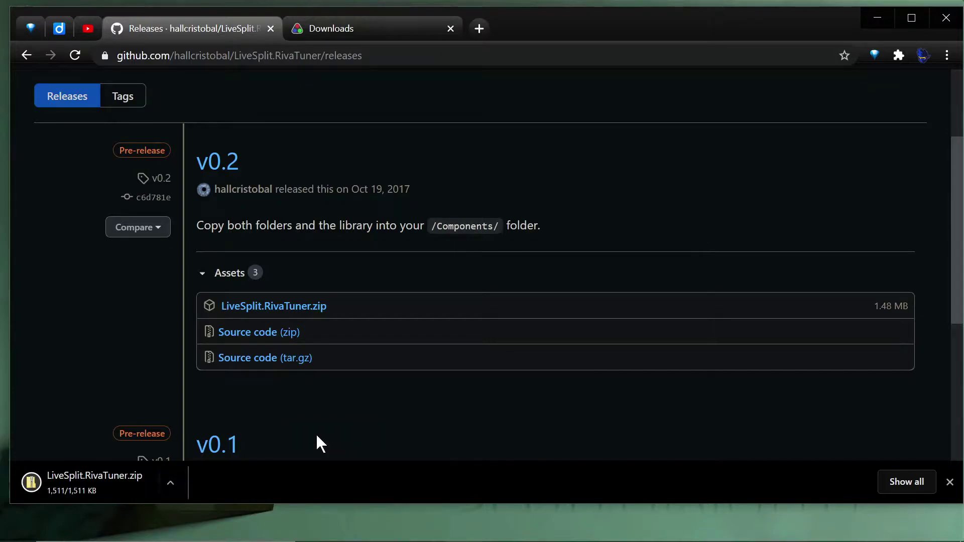
Step: Scan the zip's download link on VirusTotal via VT4Browsers
right_click(298, 317)
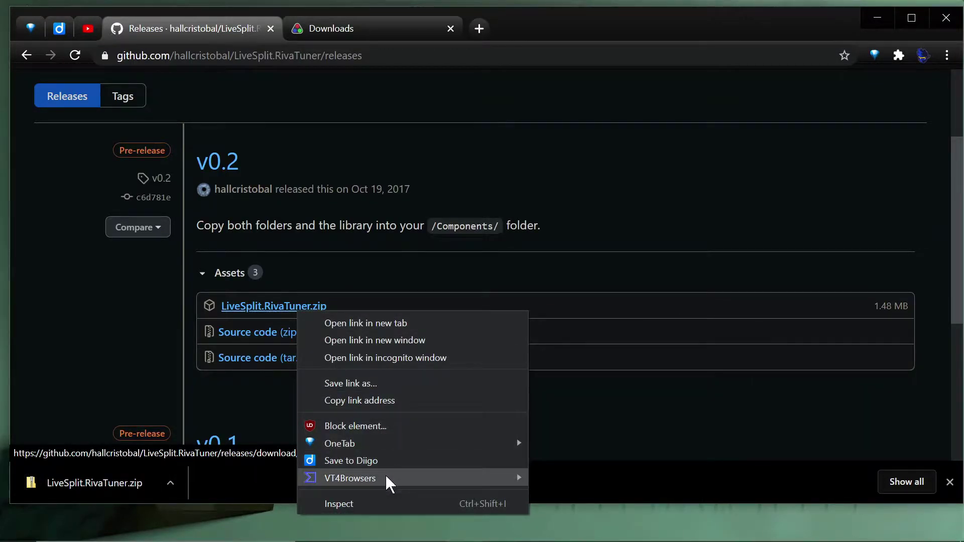
mouse_move(447, 478)
click(555, 479)
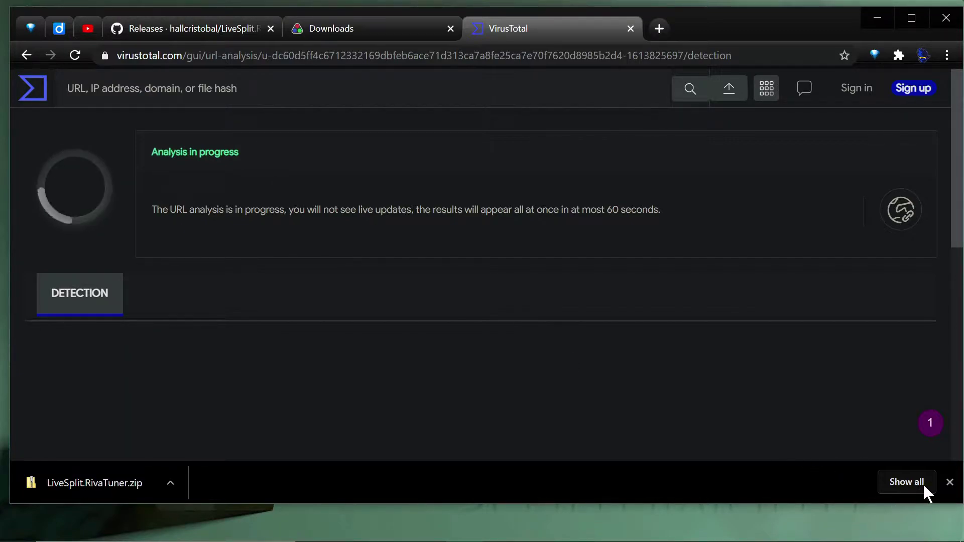
Step: Dismiss the download bar and close the VirusTotal tab after its 0/83 clean result
click(950, 482)
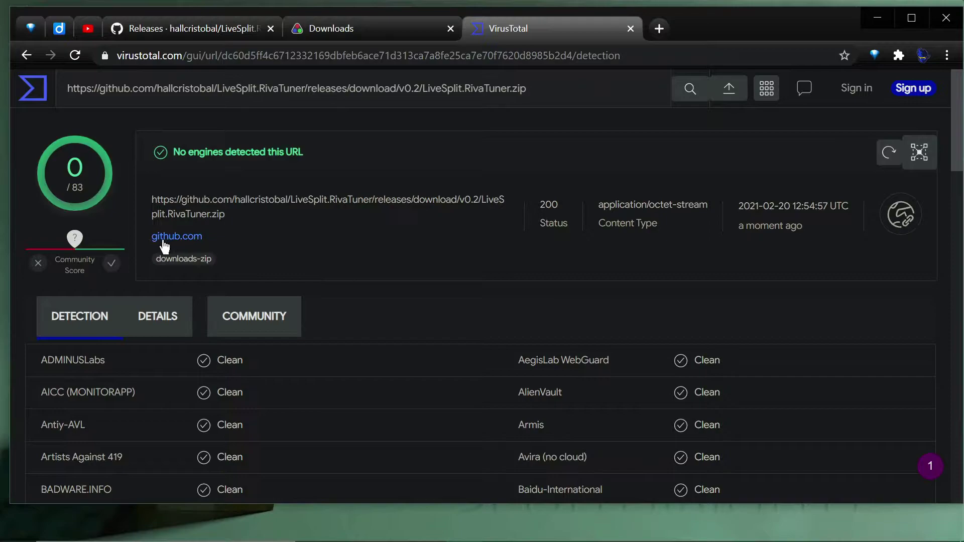
click(631, 29)
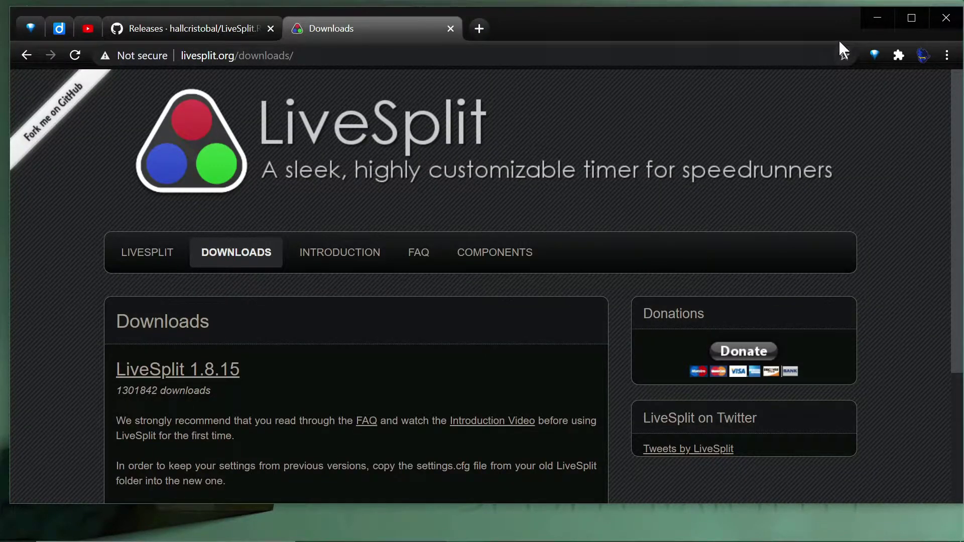
Step: Minimize Chrome, open the Downloads Explorer window from the taskbar, then restore the browser
click(879, 25)
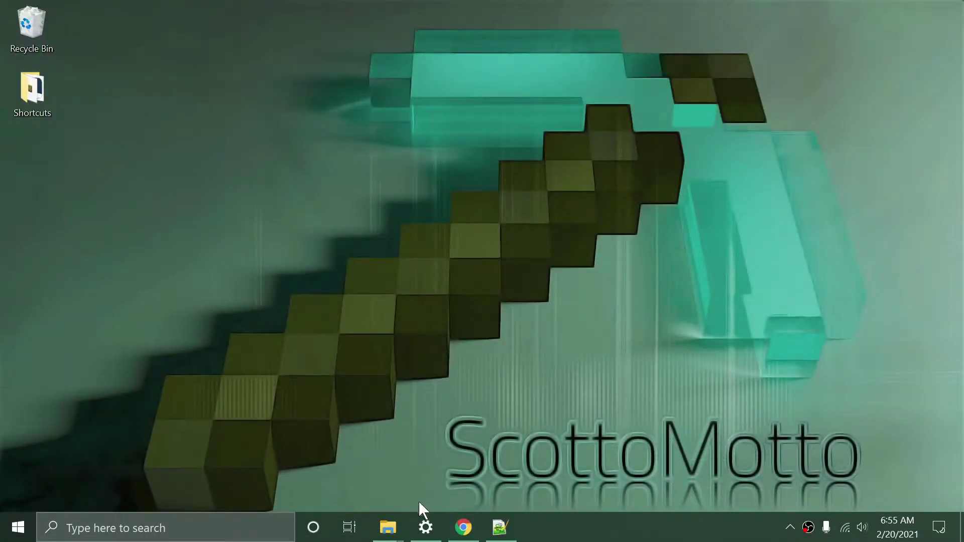
mouse_move(388, 522)
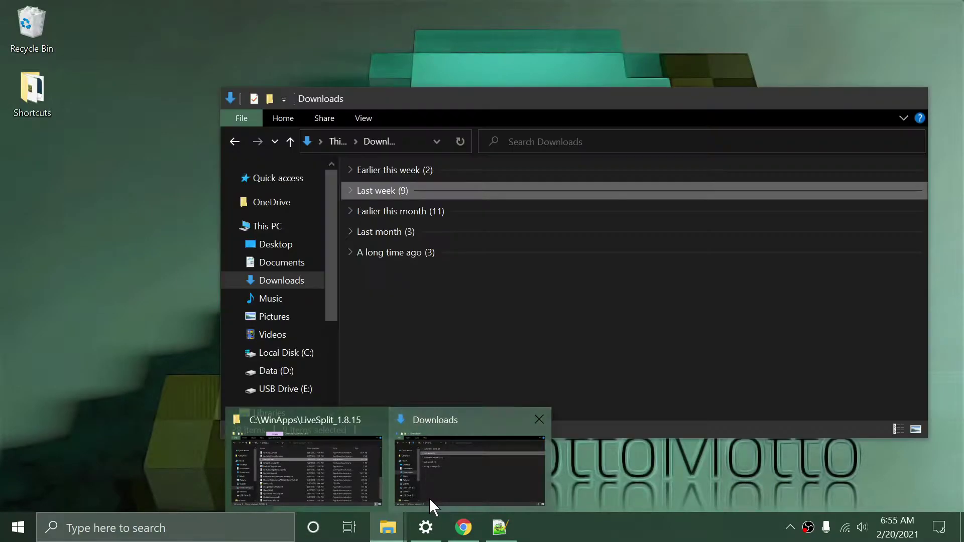
click(429, 498)
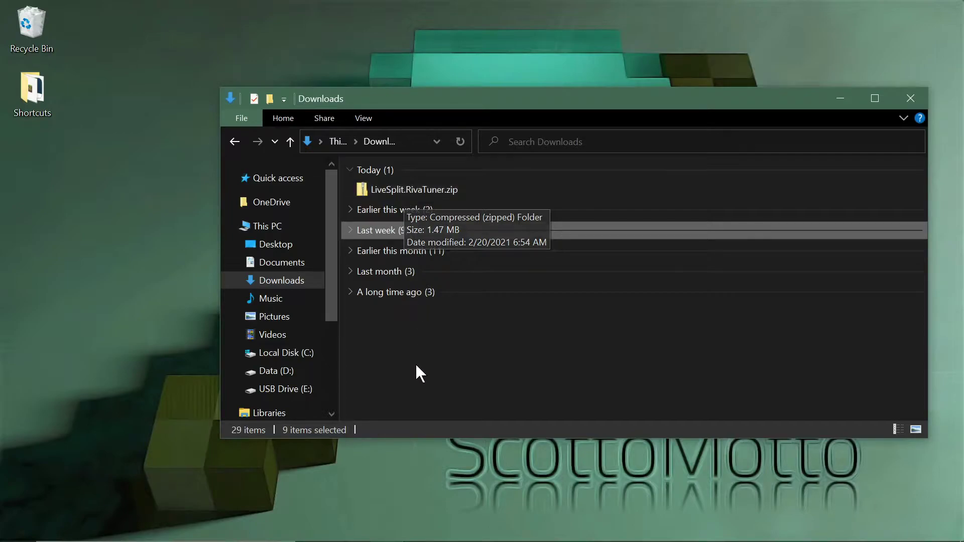
mouse_move(389, 528)
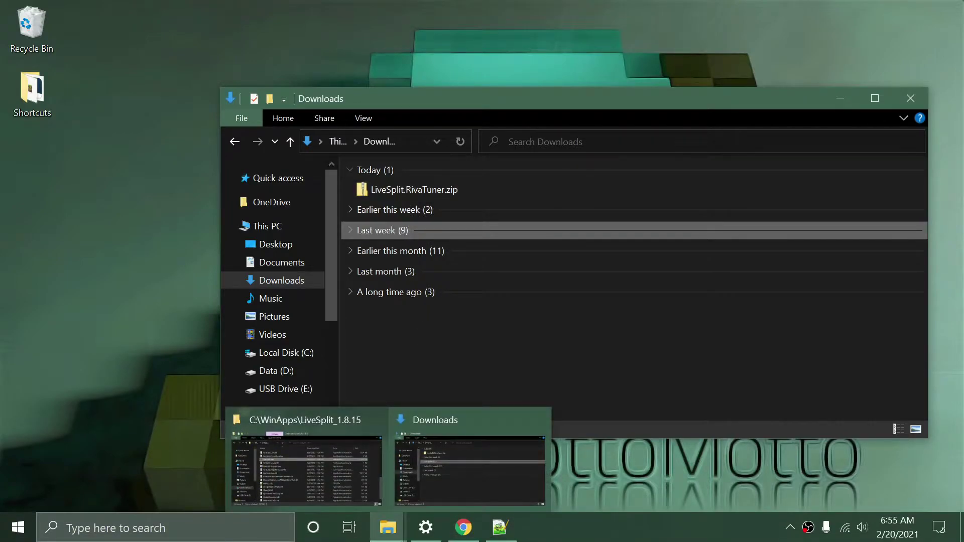
mouse_move(460, 535)
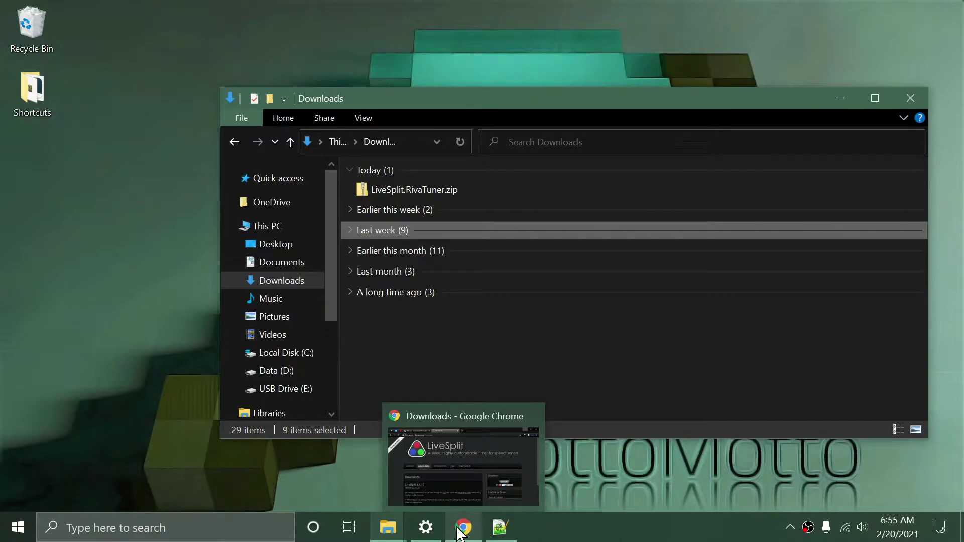
click(461, 532)
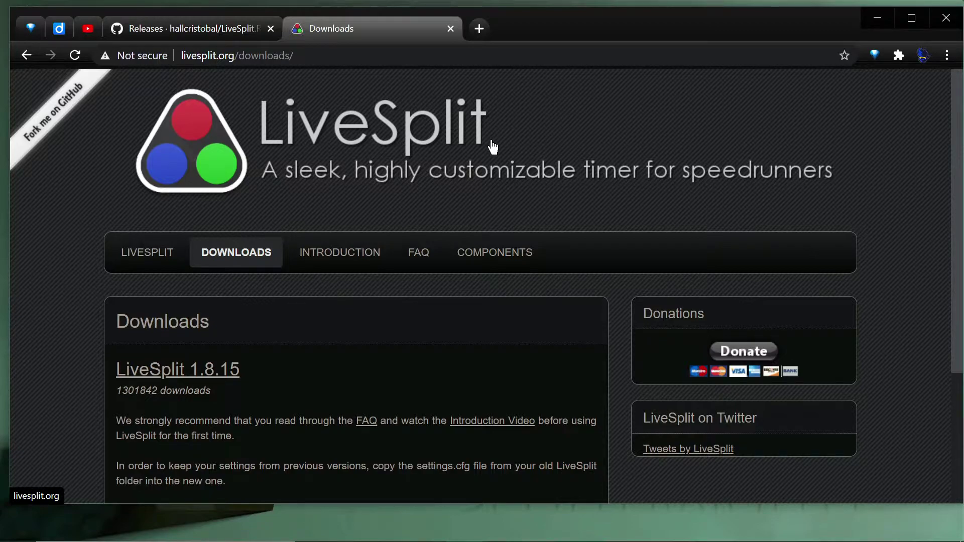
Step: Minimize Chrome again and bring the LiveSplit_1.8.15 install folder window forward
click(877, 18)
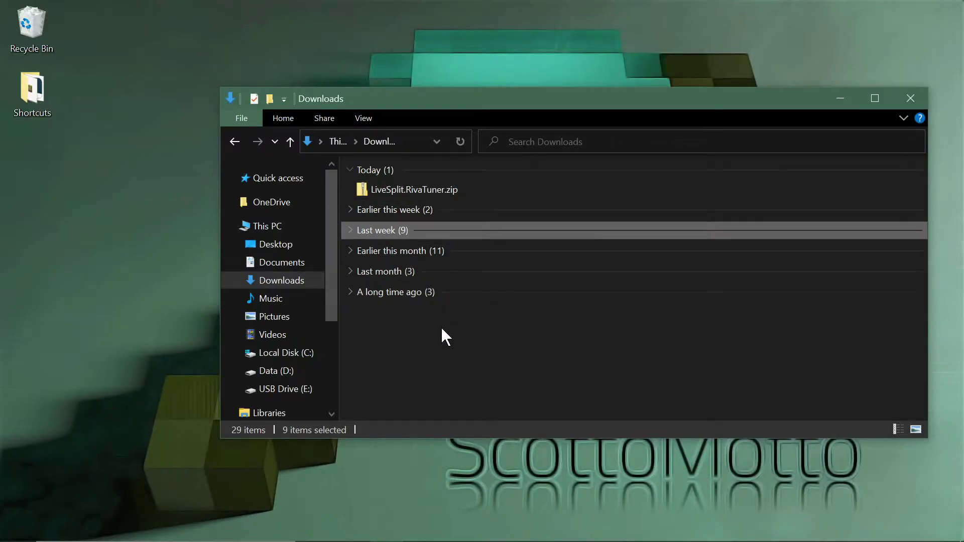
mouse_move(352, 537)
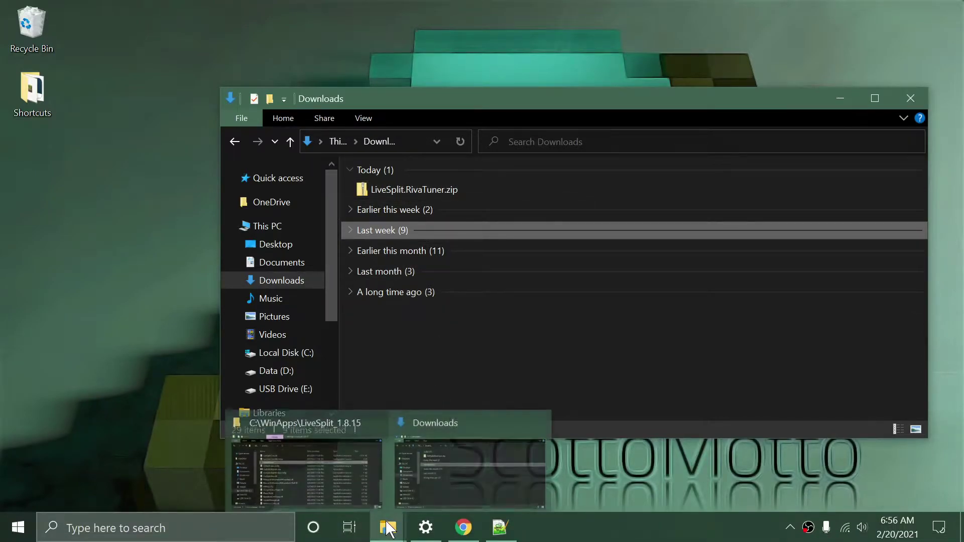
click(318, 496)
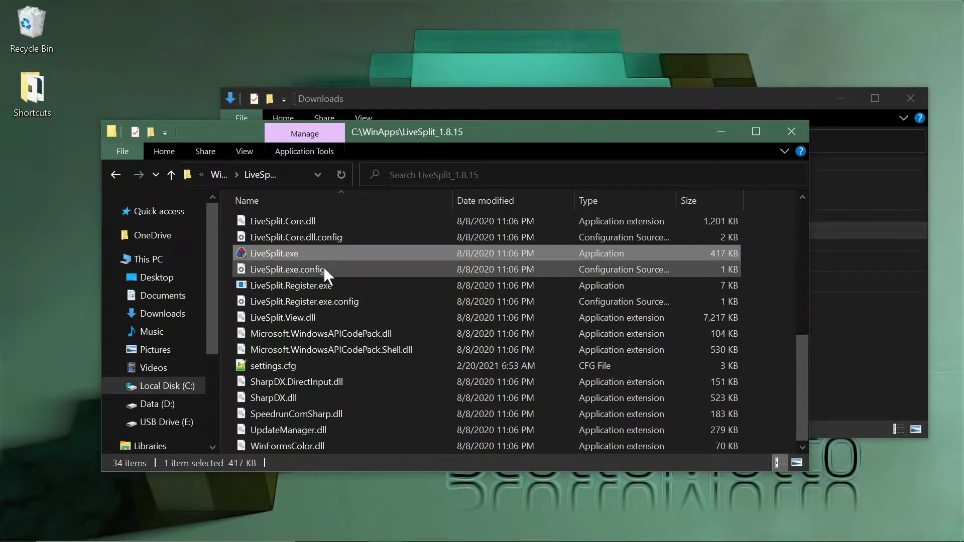
Step: Go up to WinApps, reopen LiveSplit_1.8.15 to browse its 34 items, then return to Downloads
click(171, 175)
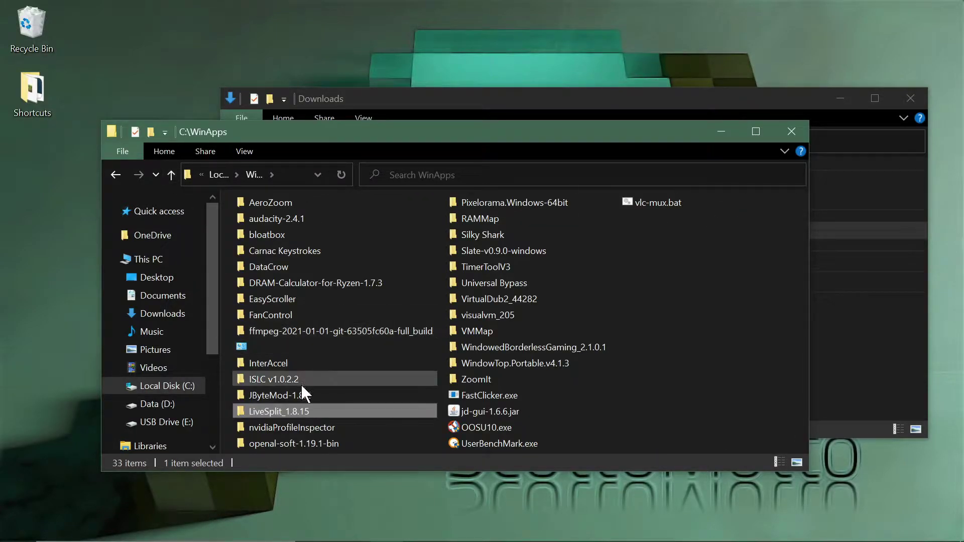
double_click(299, 409)
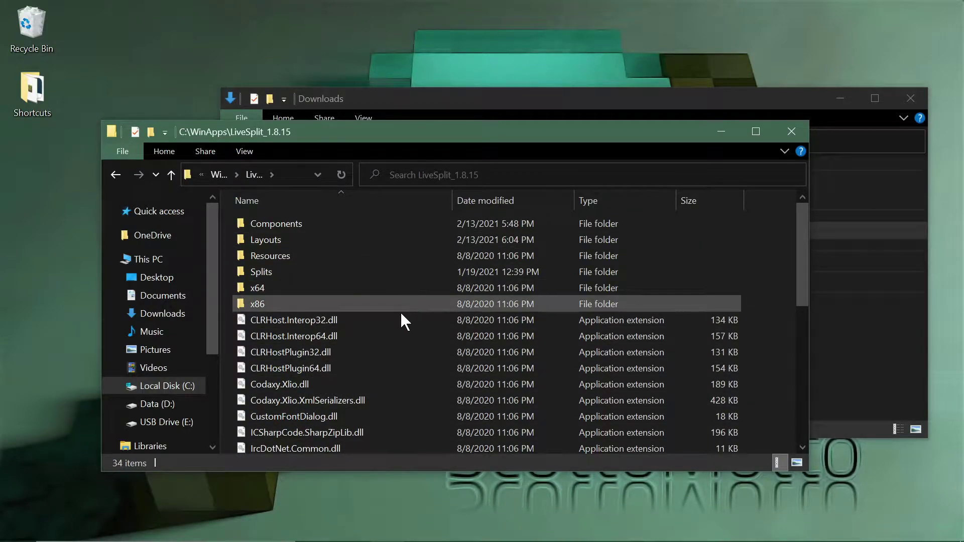
scroll(389, 334, down, 3)
scroll(386, 327, down, 1)
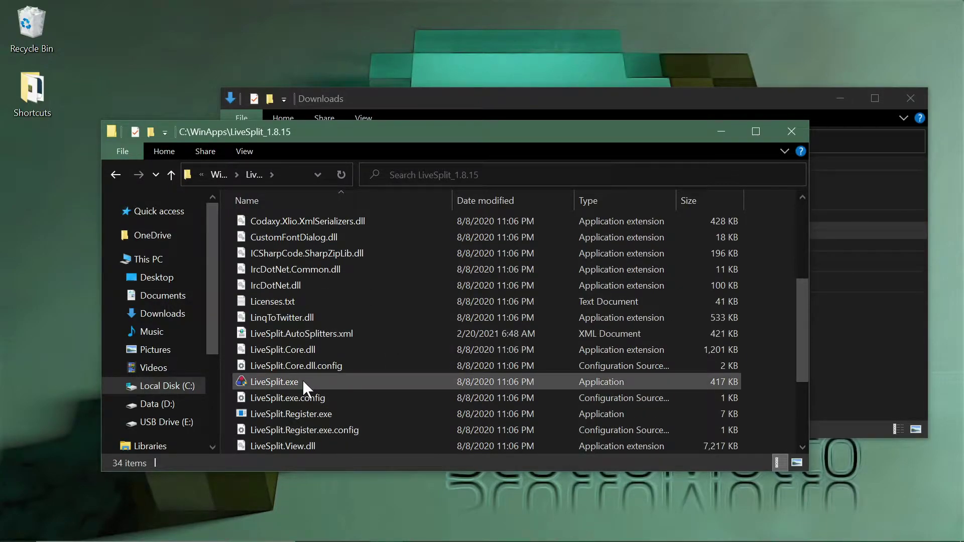
scroll(302, 381, up, 4)
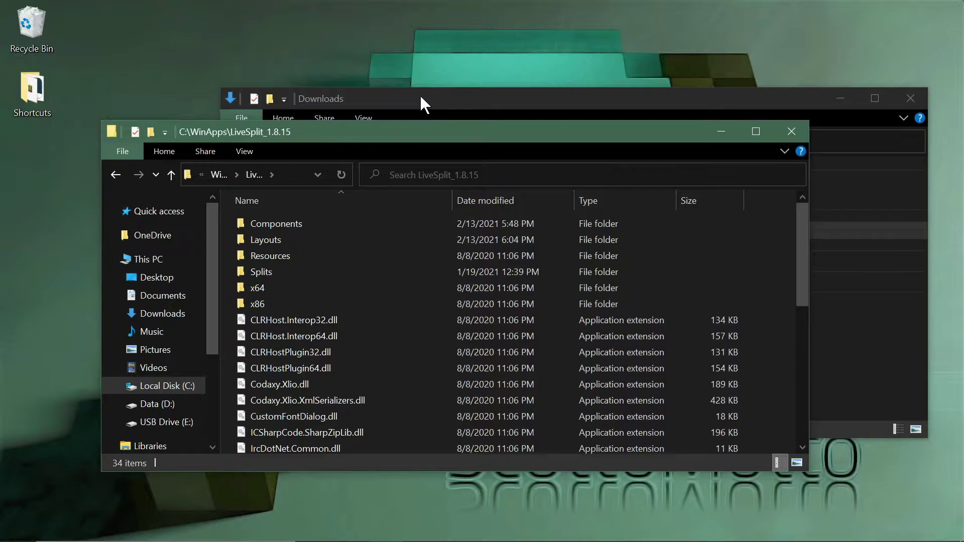
click(420, 96)
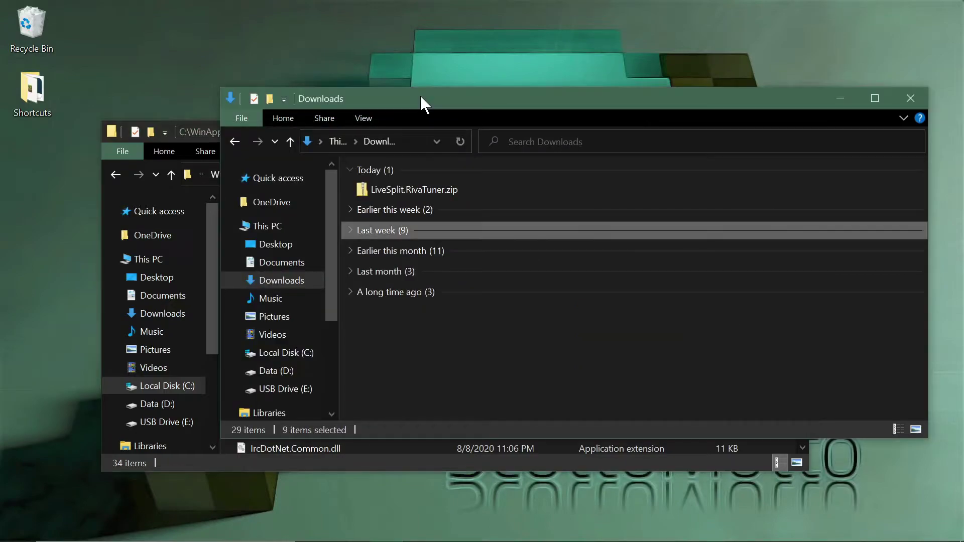
Step: Extract LiveSplit.RivaTuner.zip with 7-Zip into a LiveSplit.RivaTuner folder and open it
right_click(415, 192)
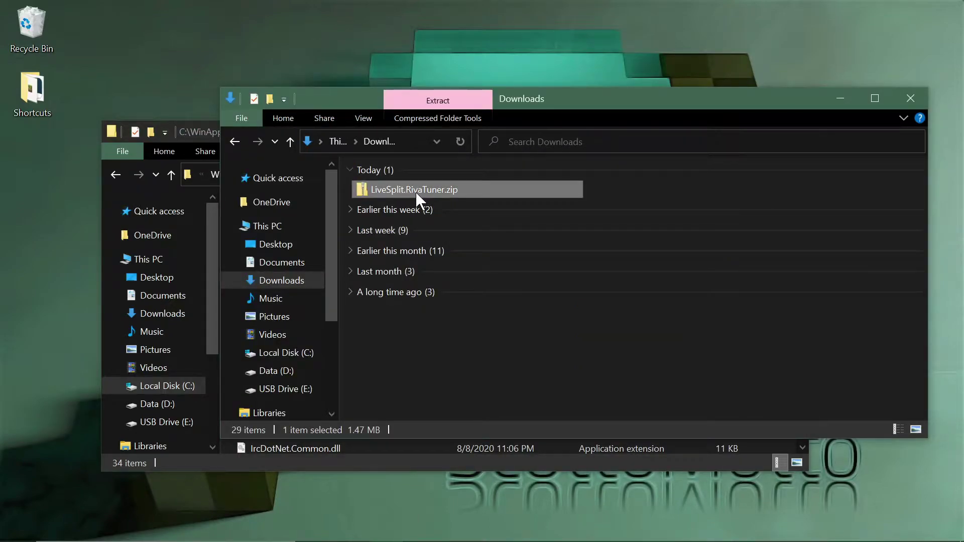
mouse_move(445, 211)
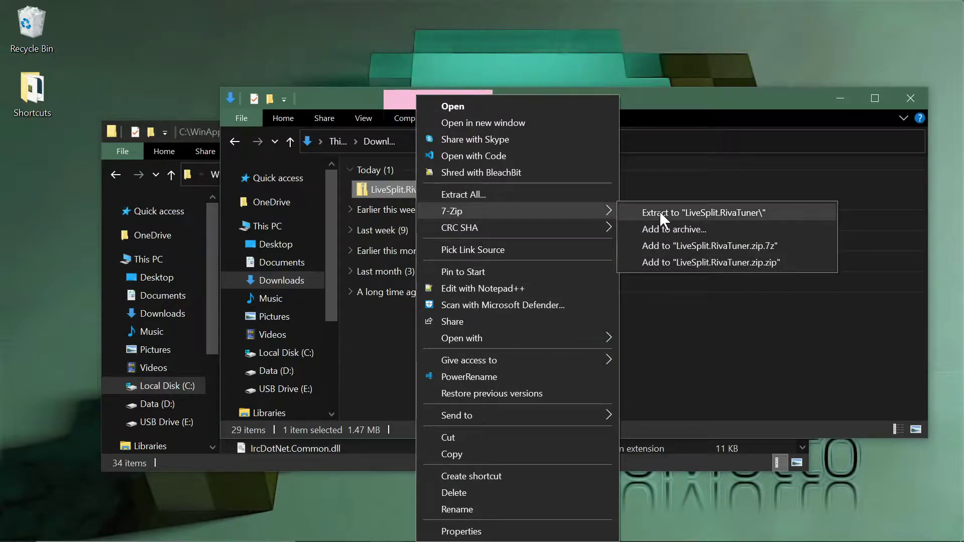
click(676, 213)
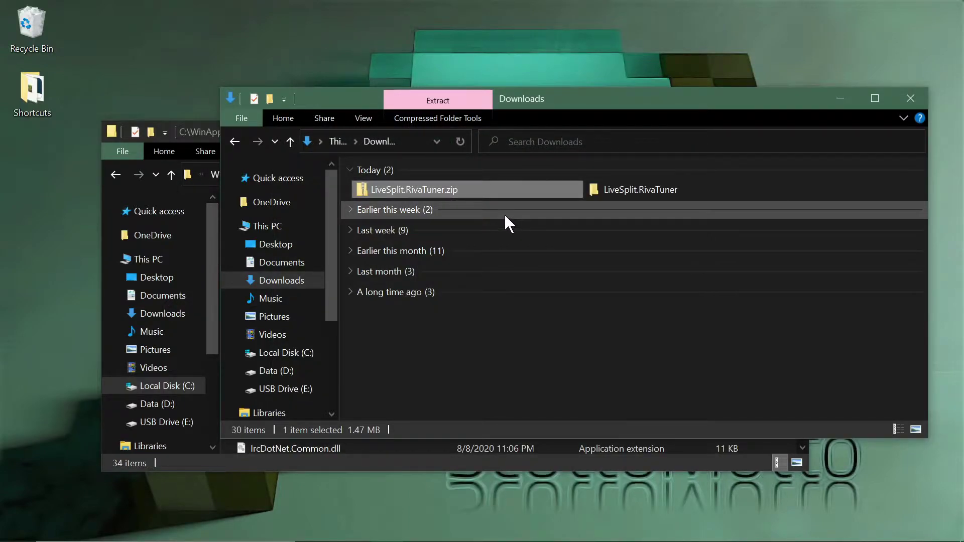
click(633, 189)
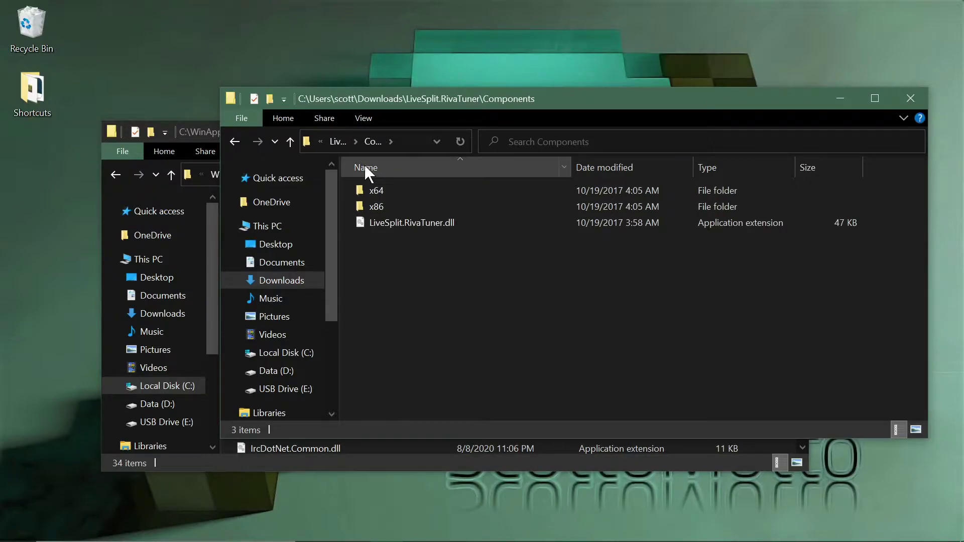
Step: Open the plugin's Components folder, select x64, x86 and LiveSplit.RivaTuner.dll, then switch to LiveSplit_1.8.15
click(293, 140)
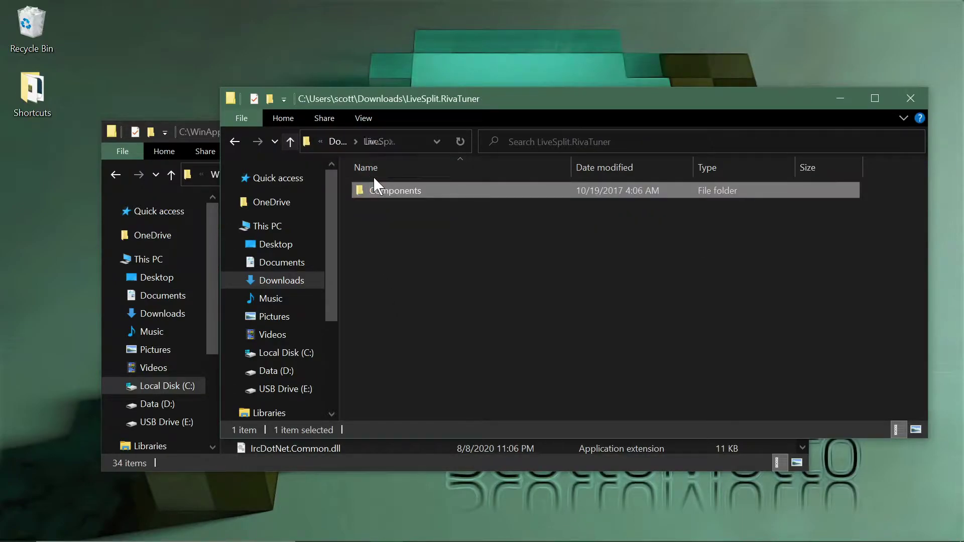
double_click(387, 190)
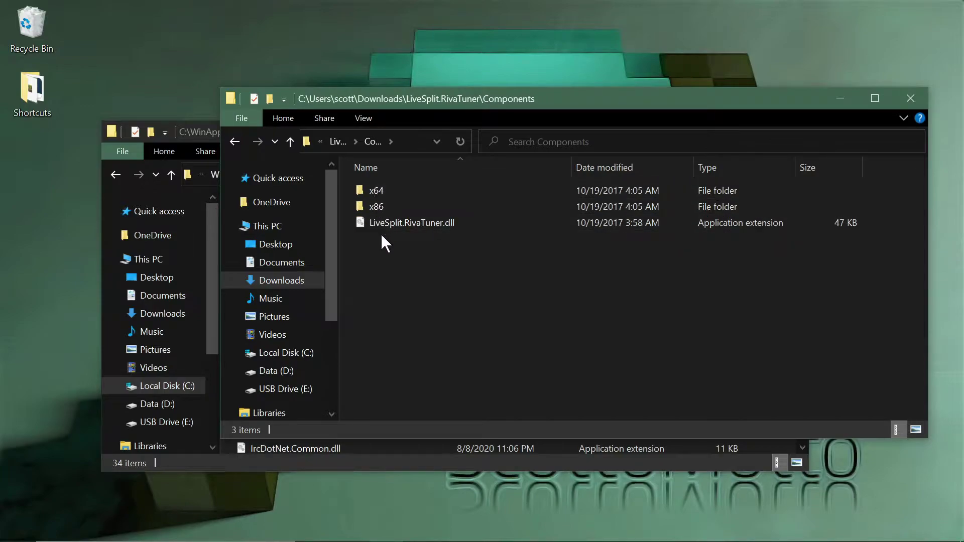
drag(380, 240, 366, 185)
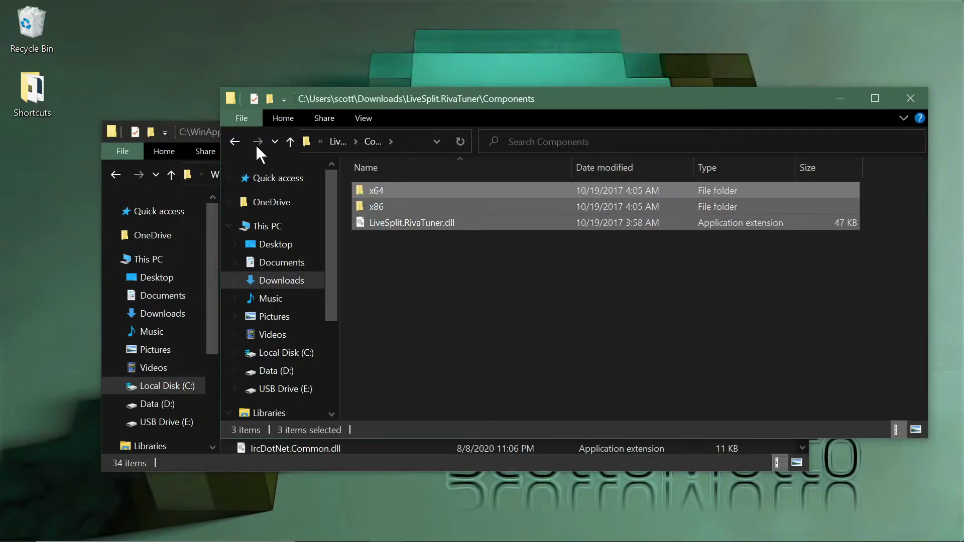
click(198, 134)
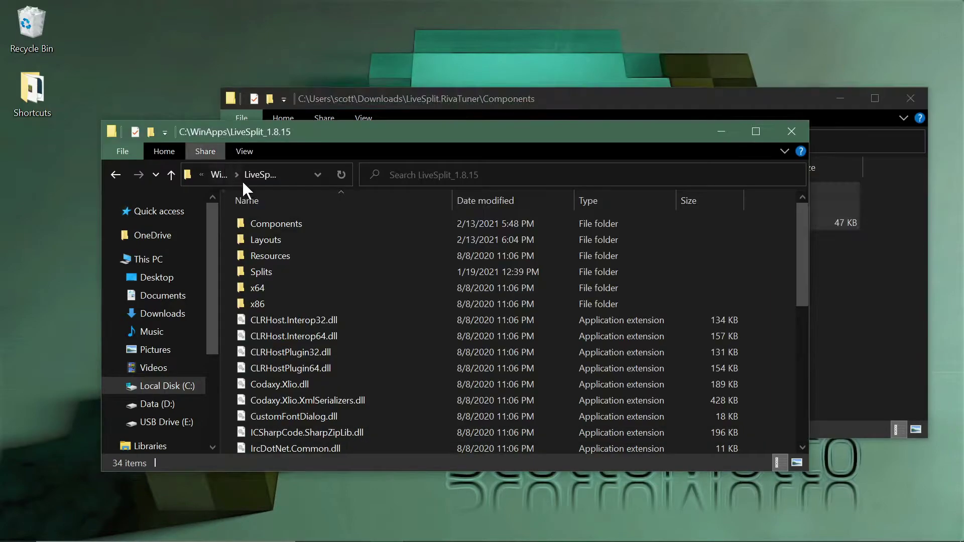
Step: Check that LiveSplit.RivaTuner.dll is in LiveSplit_1.8.15's Components folder
double_click(273, 221)
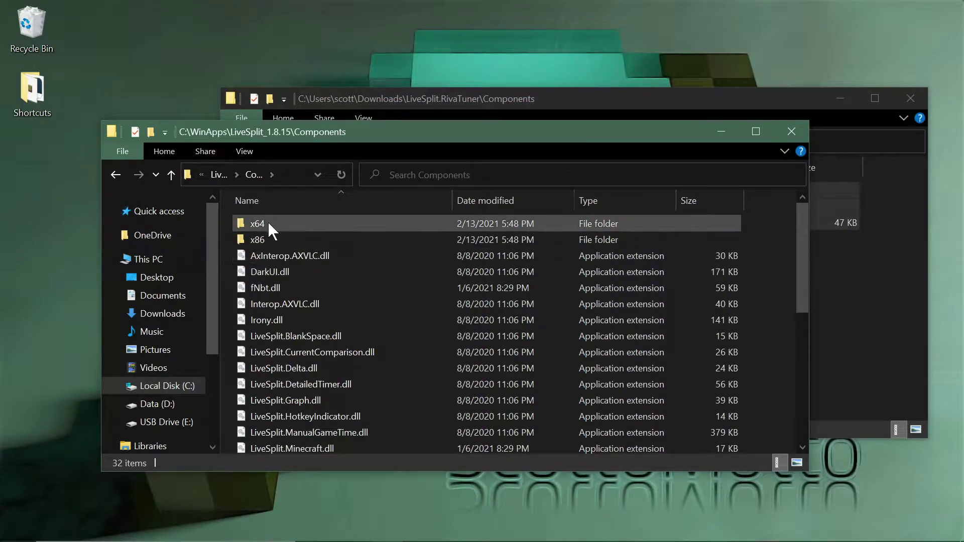
click(172, 175)
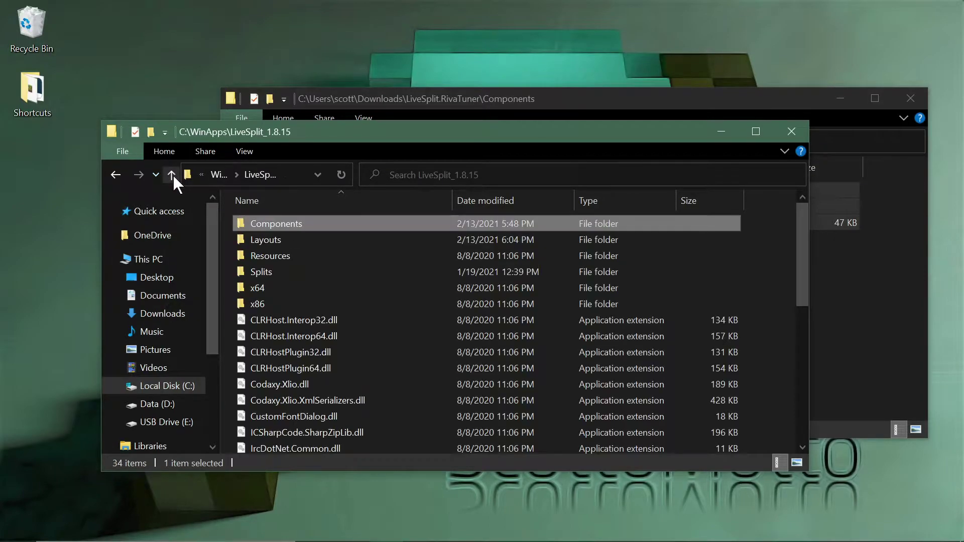
double_click(270, 222)
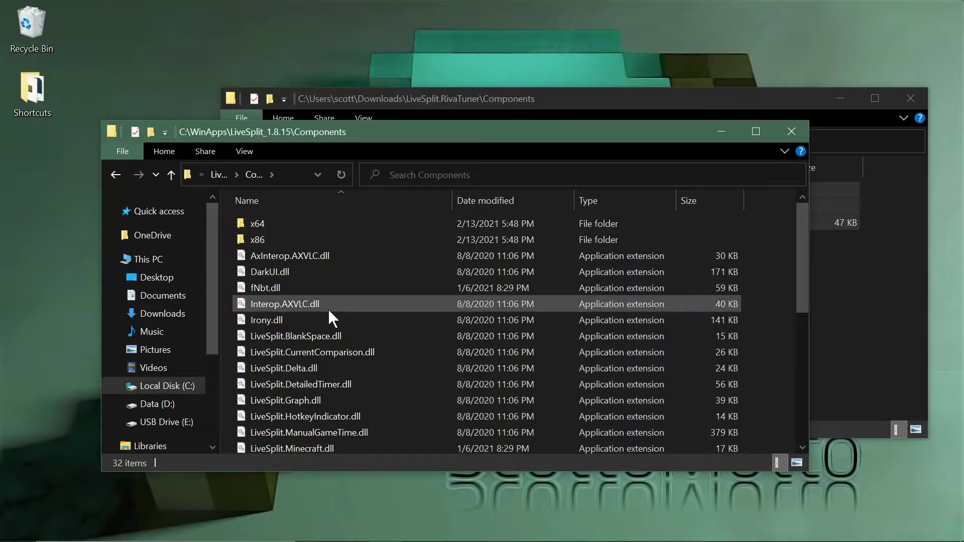
scroll(327, 317, down, 6)
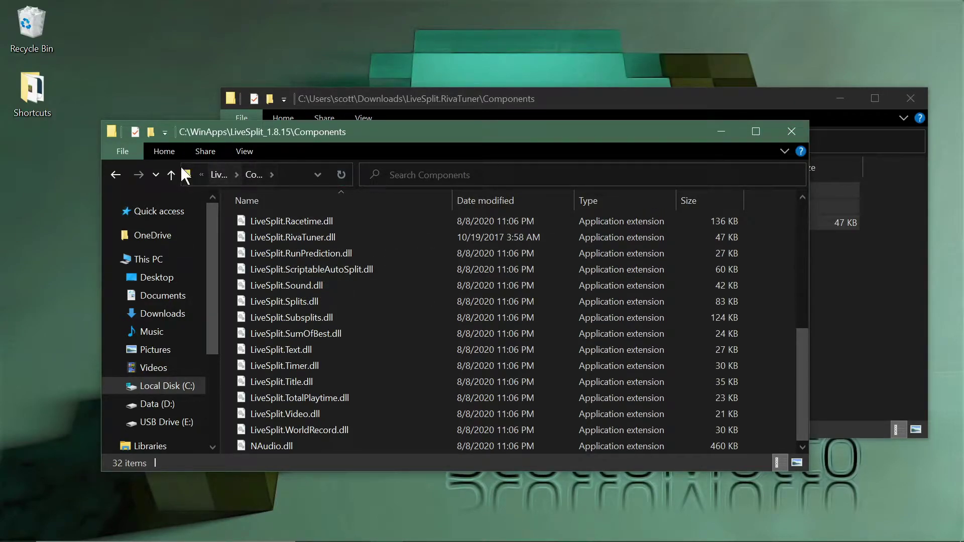
Step: Return to the LiveSplit_1.8.15 folder and launch LiveSplit.exe
click(171, 175)
click(171, 175)
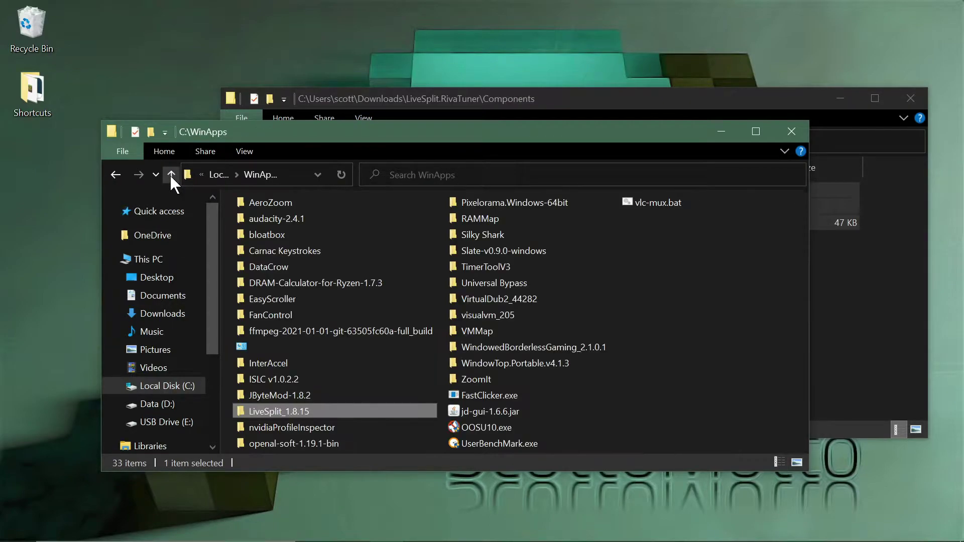
click(113, 175)
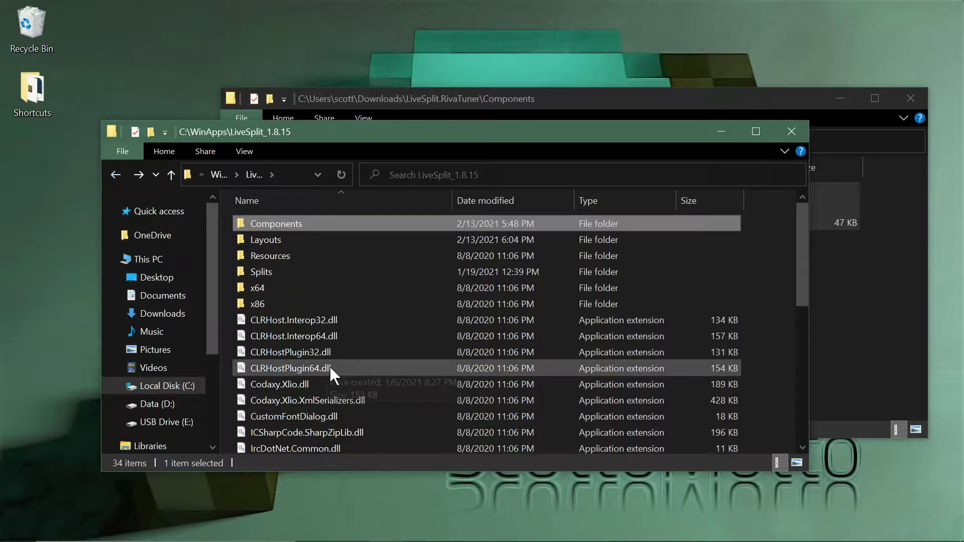
scroll(331, 368, down, 6)
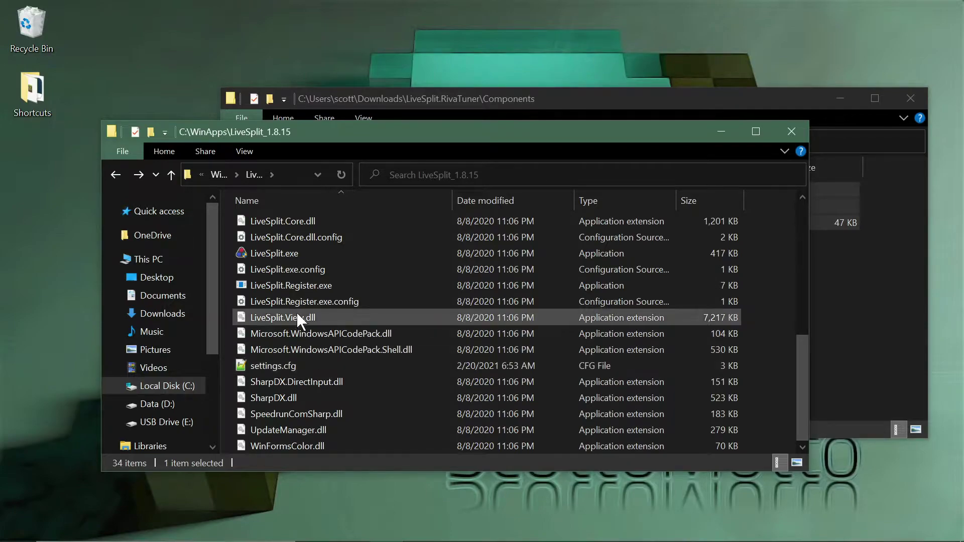
click(291, 255)
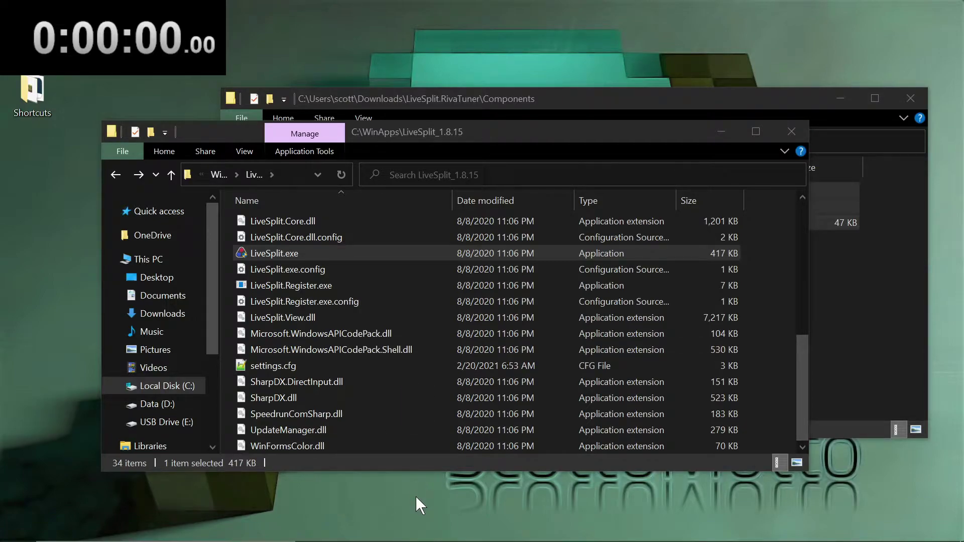
Step: Launch MSI Afterburner and the RivaTuner Statistics Server v7.2.3 settings window from the system tray
mouse_move(553, 541)
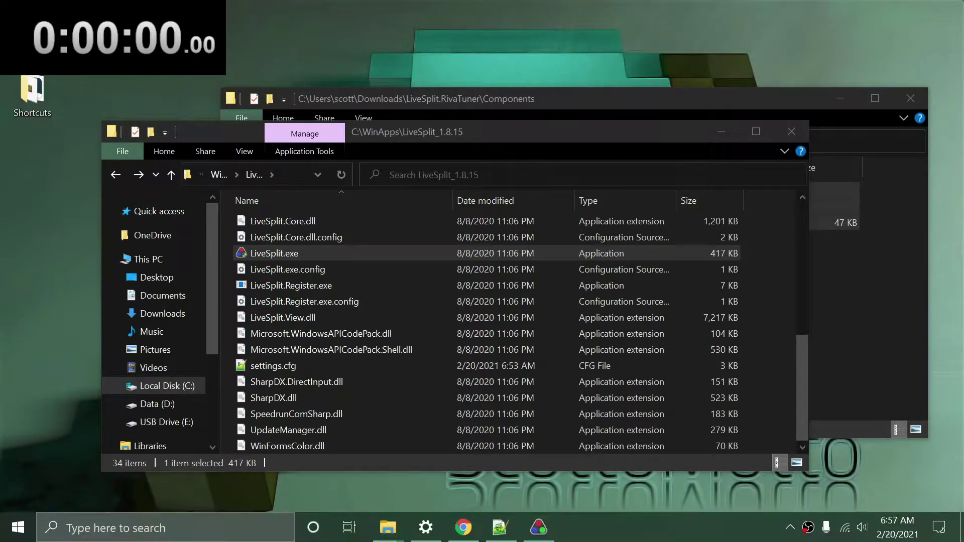
click(789, 527)
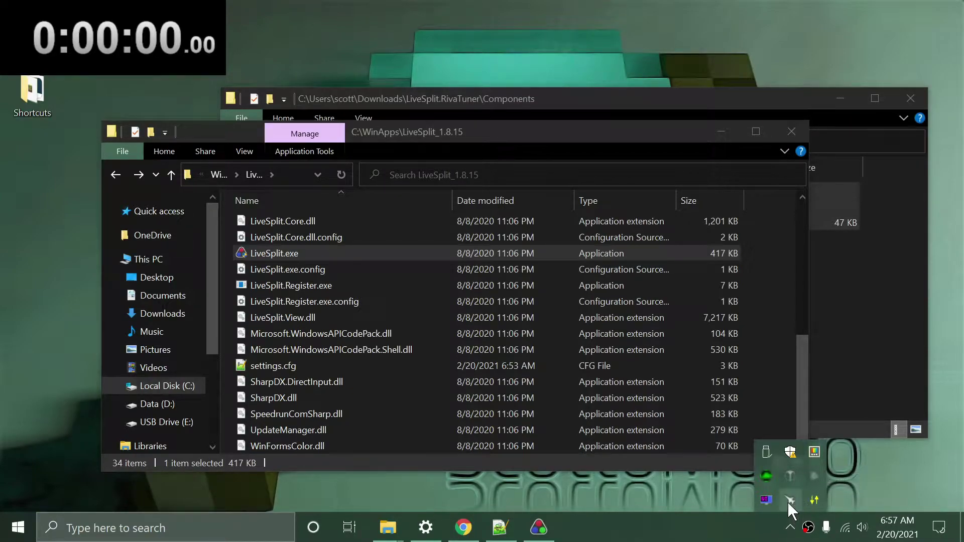
click(789, 500)
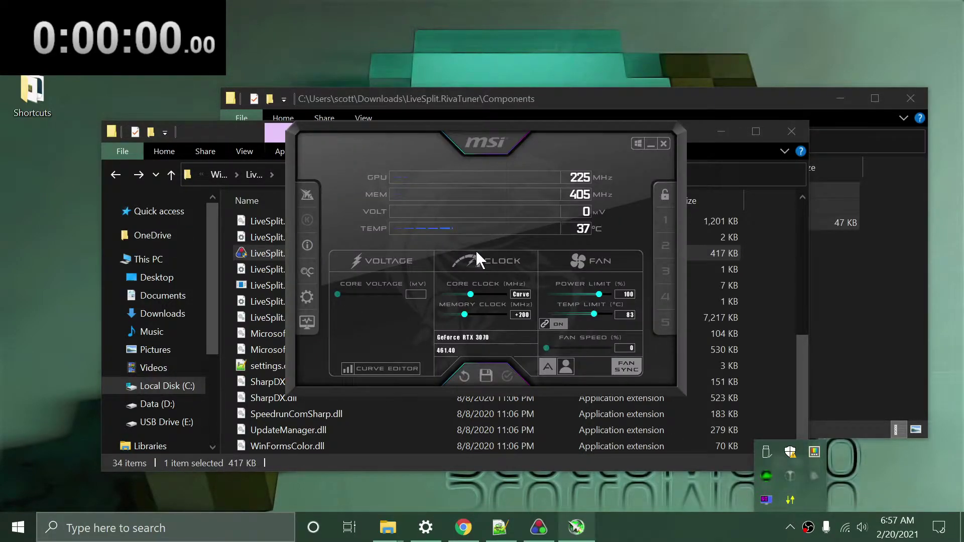
click(767, 501)
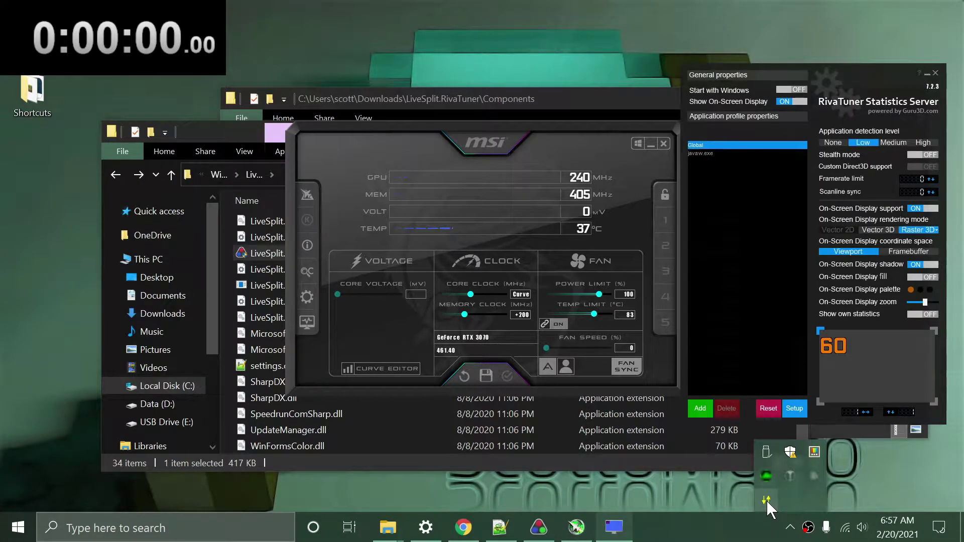